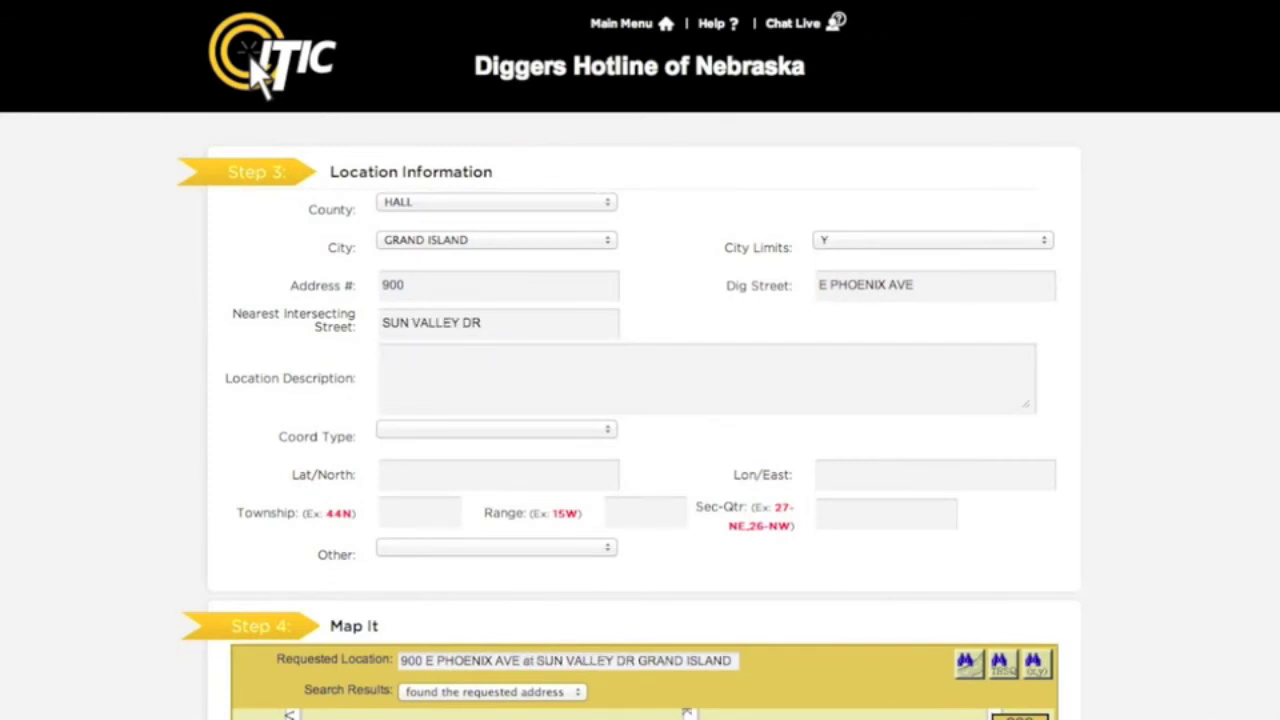
Enter the location description 'MARK FROM FRONT CORNERS OF HOUSE TO REAR LOT LINE, FOR WIDTH OF LOT.'.
{"action": "type", "text": "MARK FROM FRONT C"}
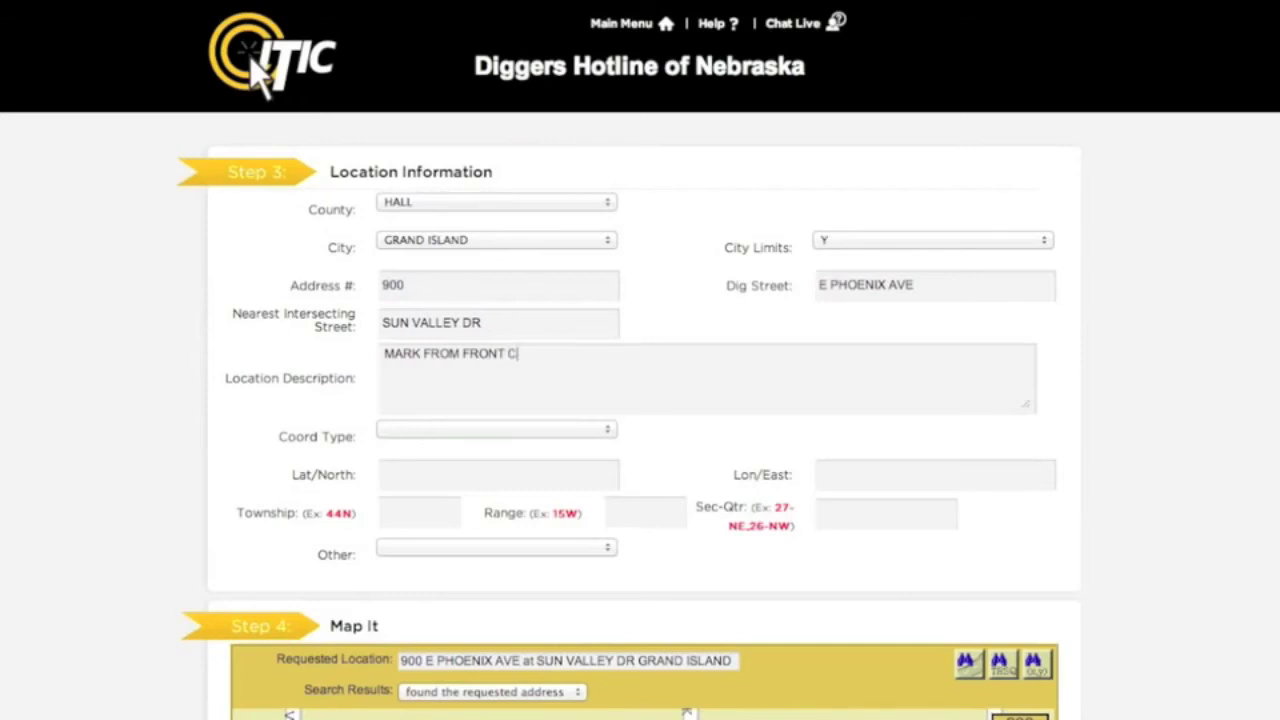
{"action": "type", "text": "ORNERS OF H"}
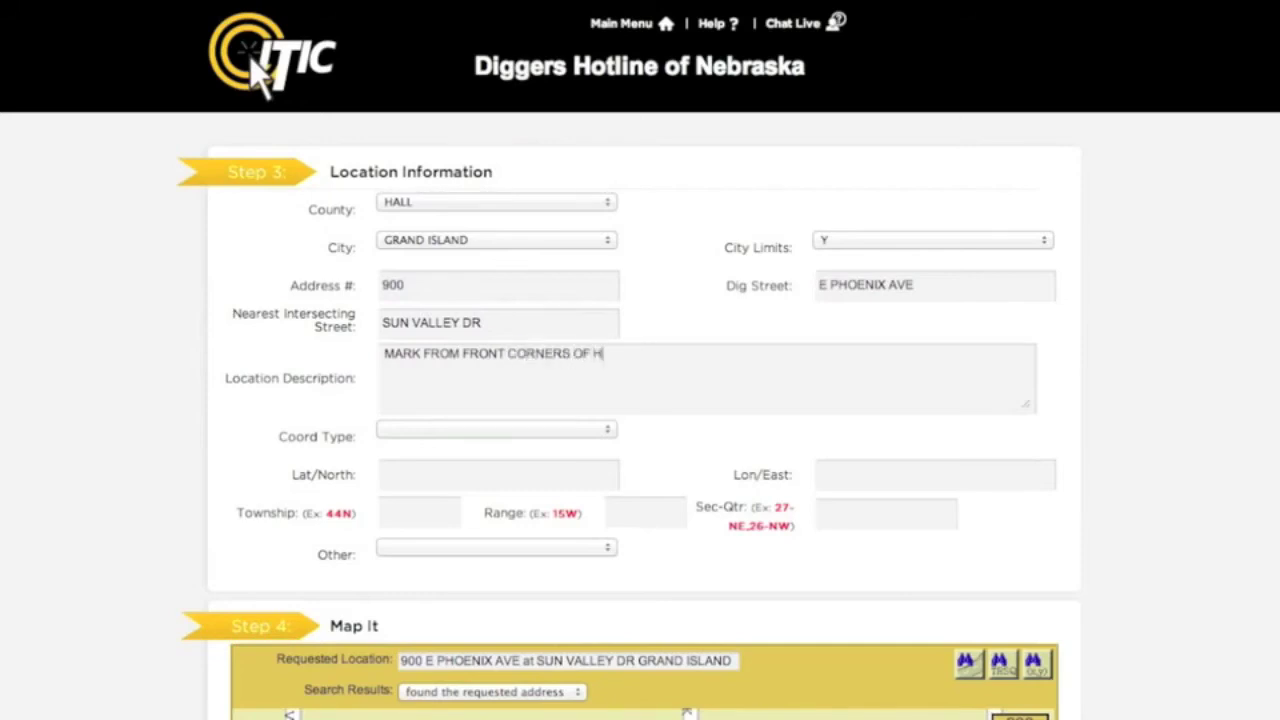
{"action": "type", "text": "OUSE TO REAR LOT L"}
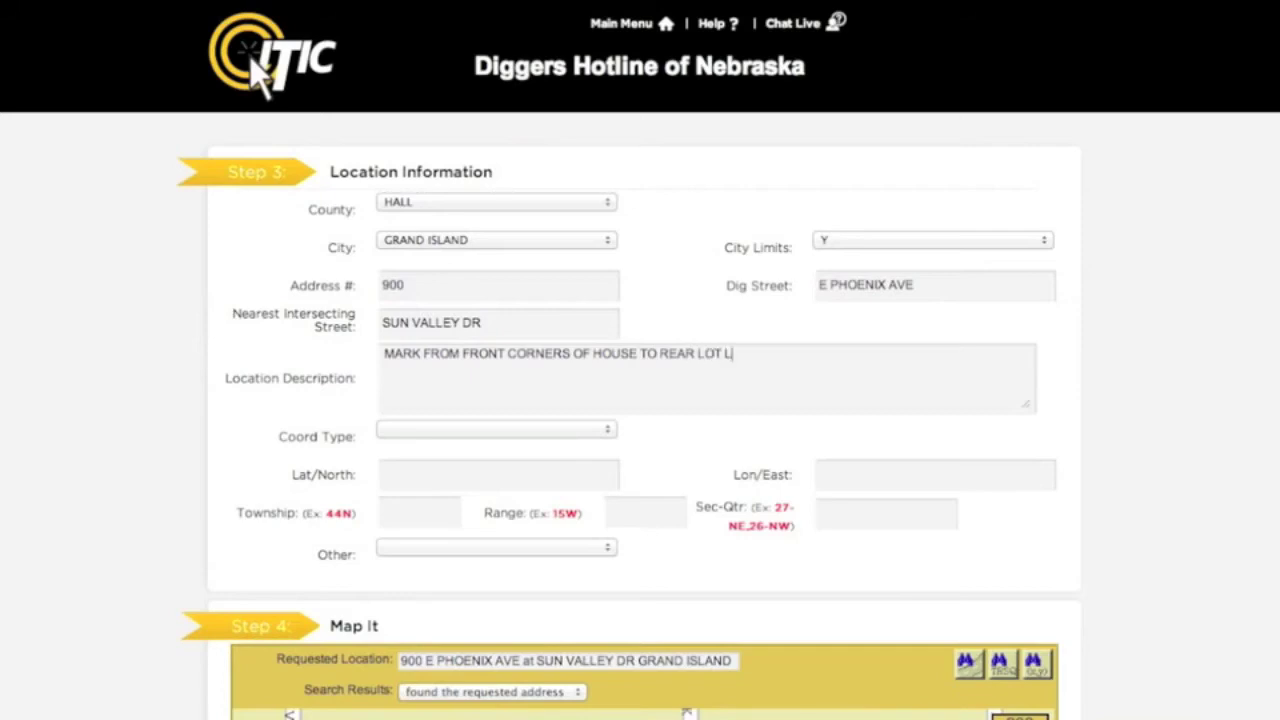
{"action": "type", "text": "INE, FOR WIDTH OF LOT"}
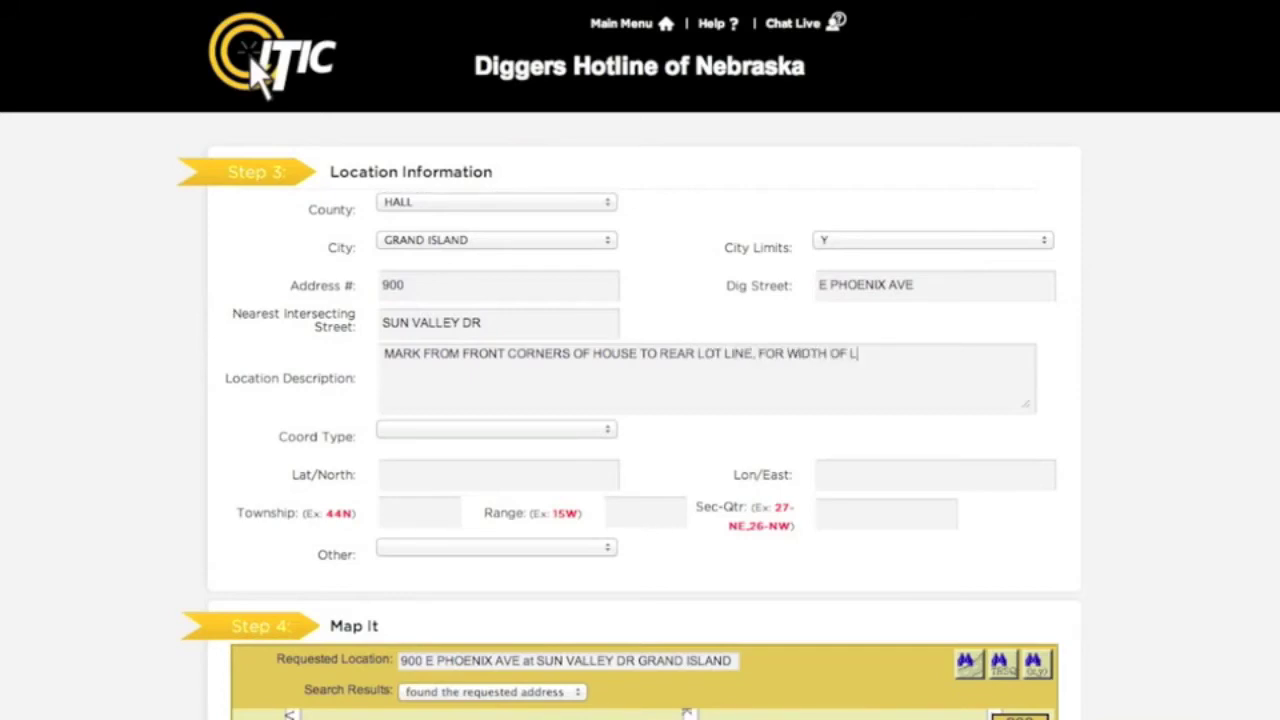
{"action": "type", "text": "."}
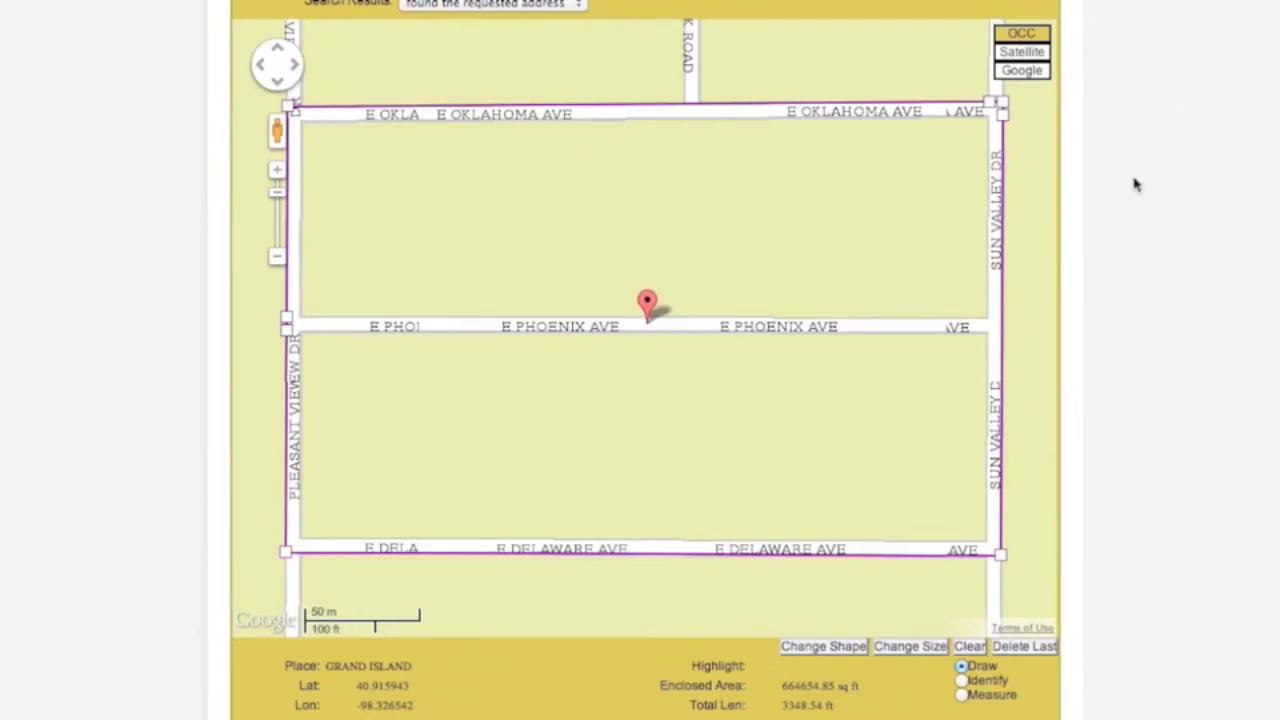
Identify E Phoenix Ave as the dig street and cycle through alternative polygon shapes.
{"action": "left_click", "coordinate": [961, 681]}
{"action": "left_click", "coordinate": [705, 327]}
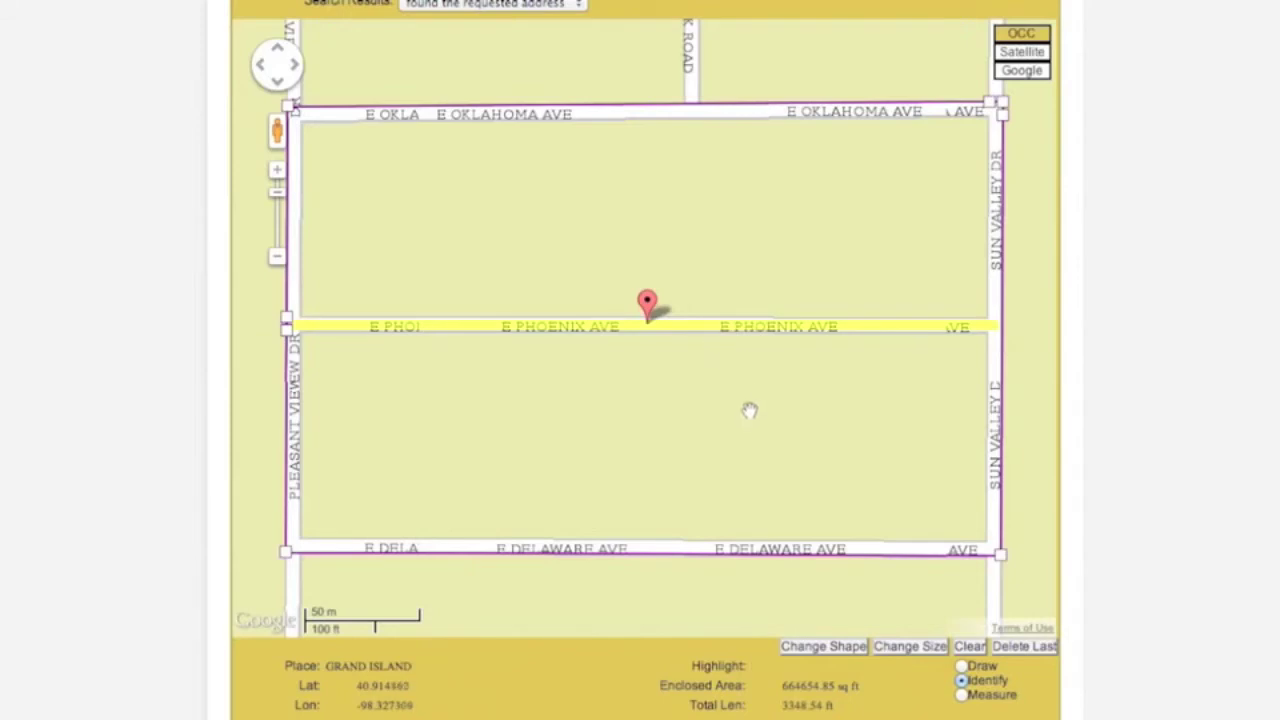
{"action": "left_click", "coordinate": [823, 648]}
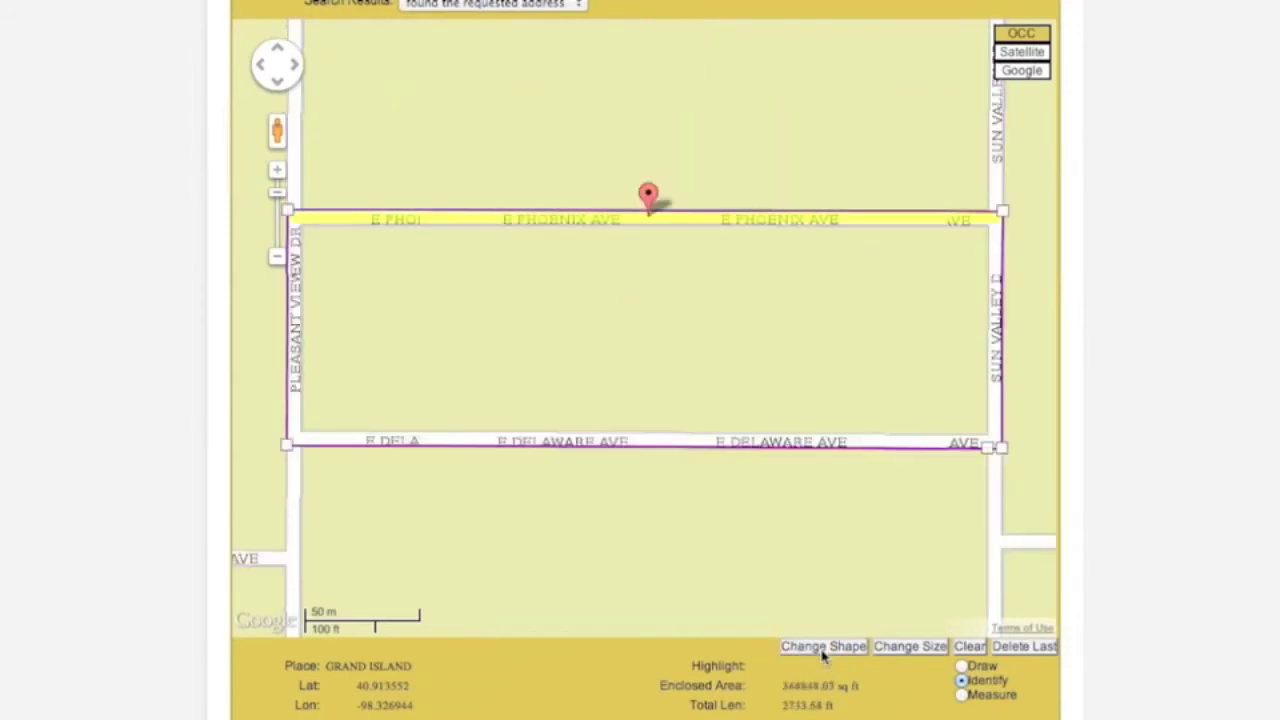
{"action": "left_click", "coordinate": [823, 648]}
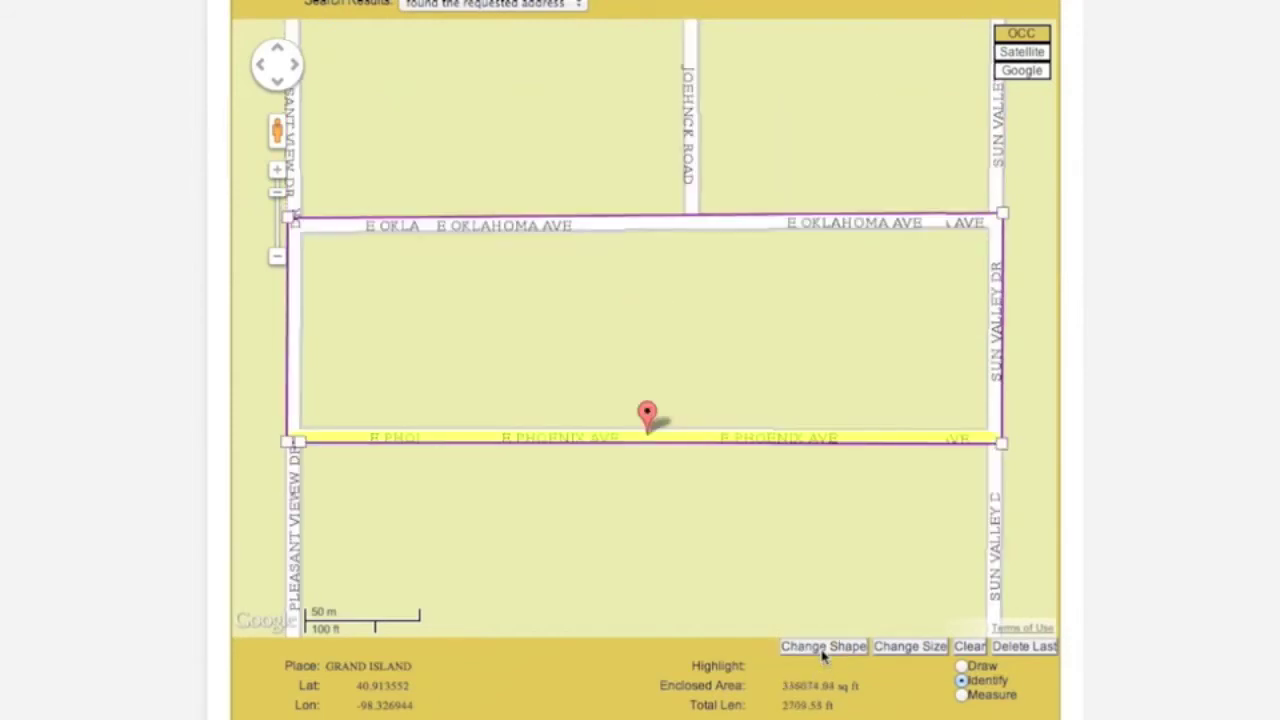
{"action": "left_click", "coordinate": [823, 648]}
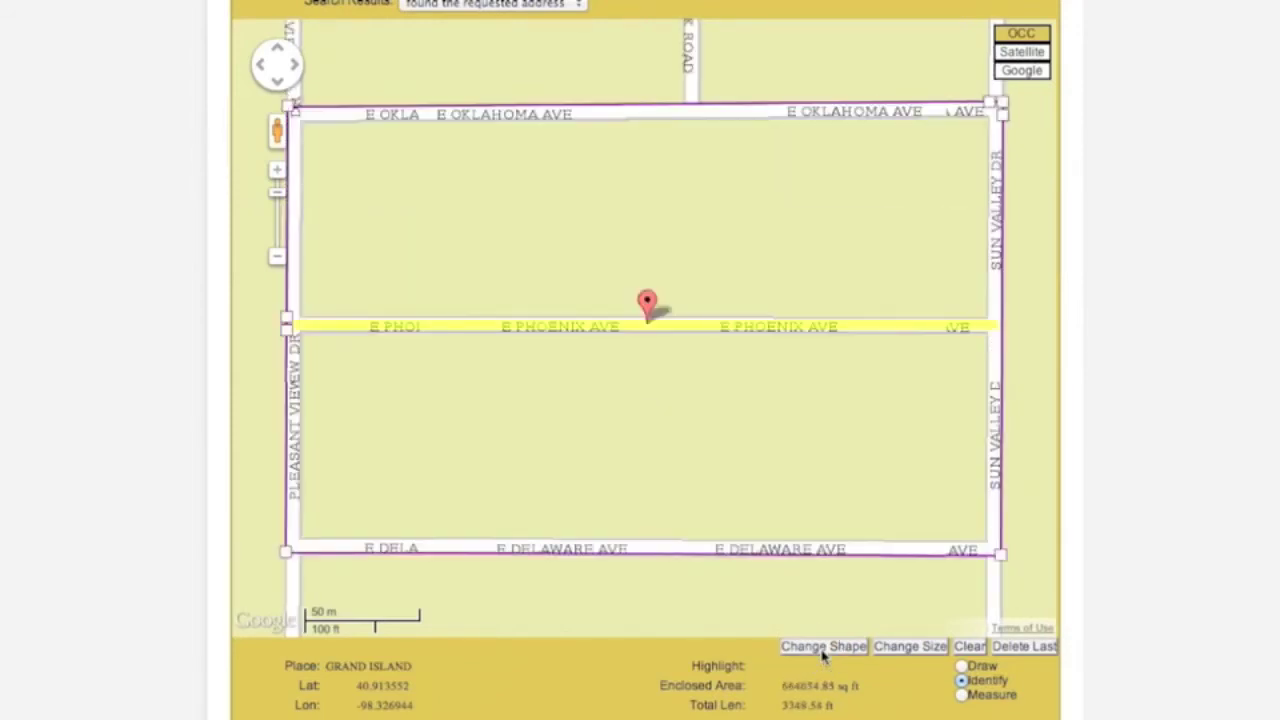
Cycle the suggested polygon sizes, returning to the original E Oklahoma–E Delaware Ave block.
{"action": "left_click", "coordinate": [900, 648]}
{"action": "left_click", "coordinate": [900, 648]}
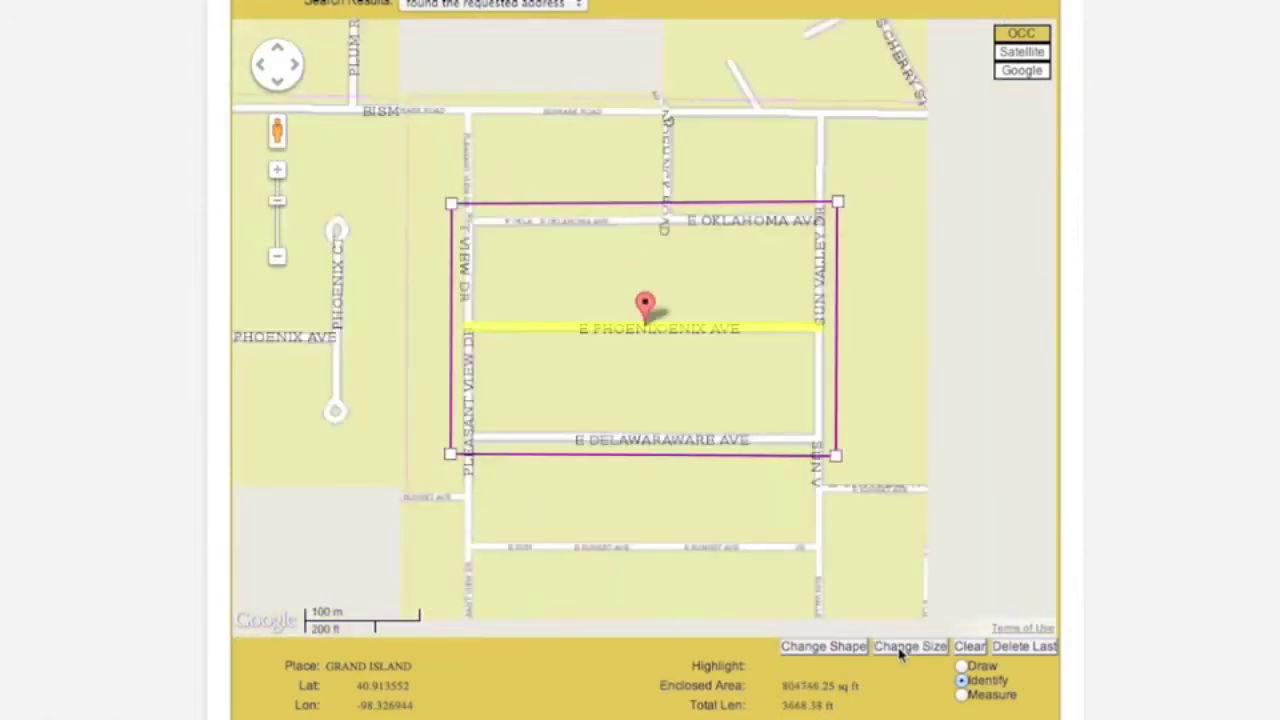
{"action": "left_click", "coordinate": [900, 648]}
{"action": "left_click", "coordinate": [900, 648]}
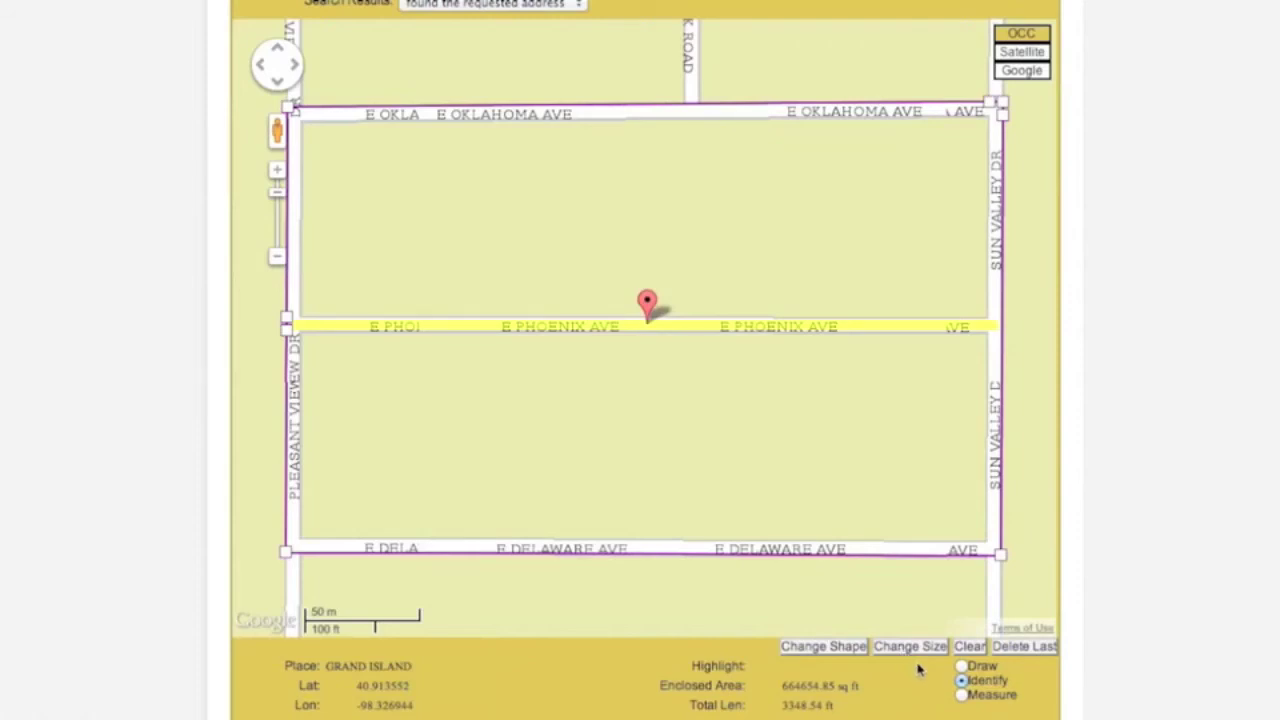
Remove the suggested locate polygon and switch to polygon drawing, zoomed out one level.
{"action": "left_click", "coordinate": [968, 646]}
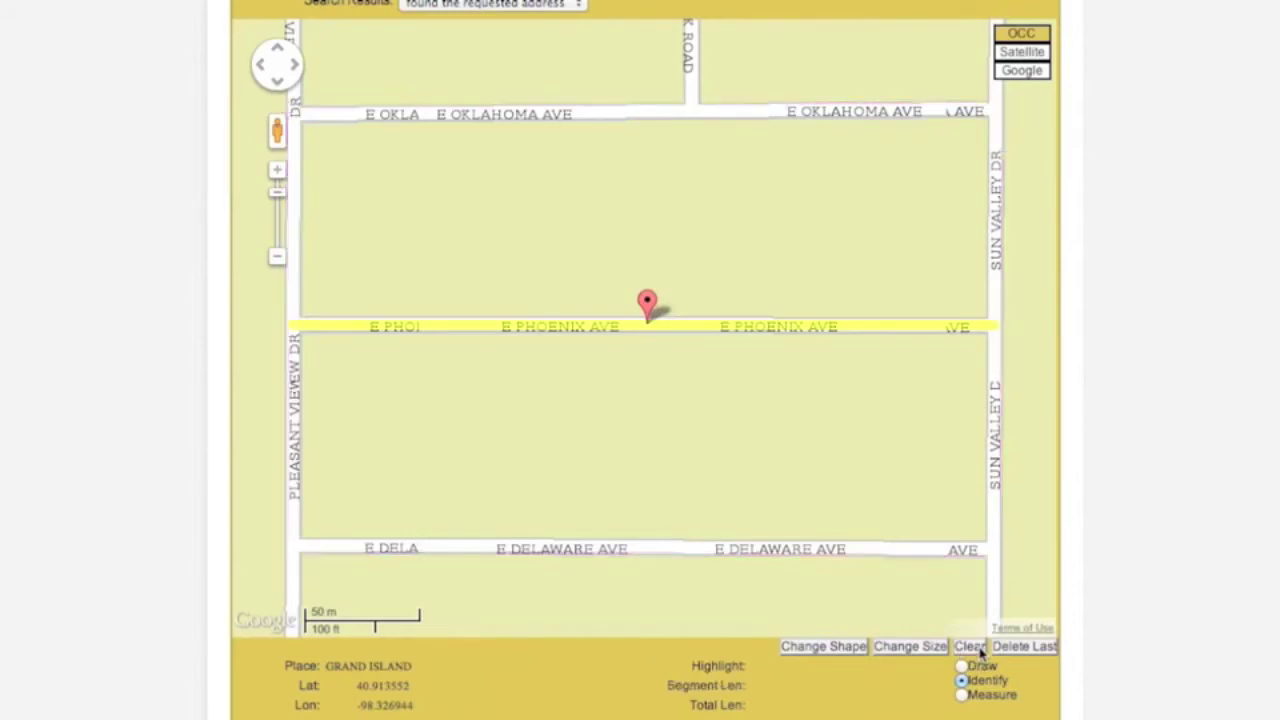
{"action": "left_click", "coordinate": [961, 666]}
{"action": "left_click", "coordinate": [278, 256]}
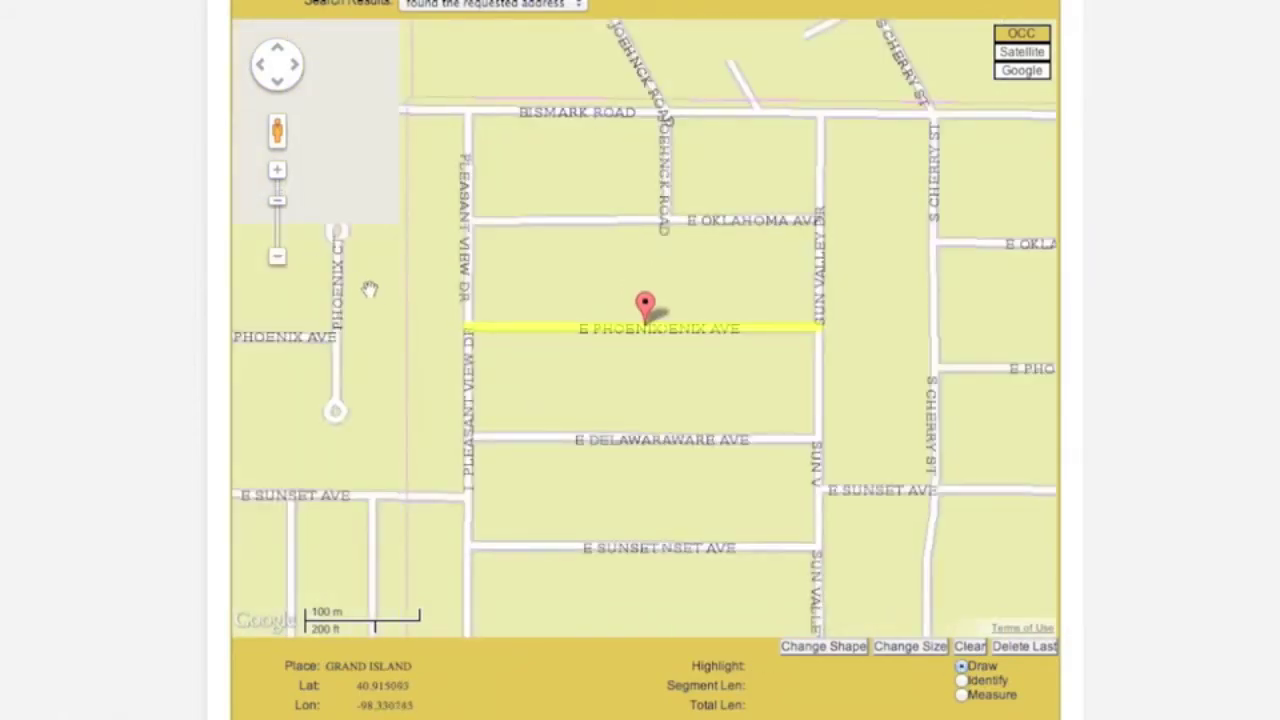
Draw a closed rectangle from Pleasant View Dr to Sun Valley, Phoenix to E Oklahoma Ave.
{"action": "left_click", "coordinate": [455, 339]}
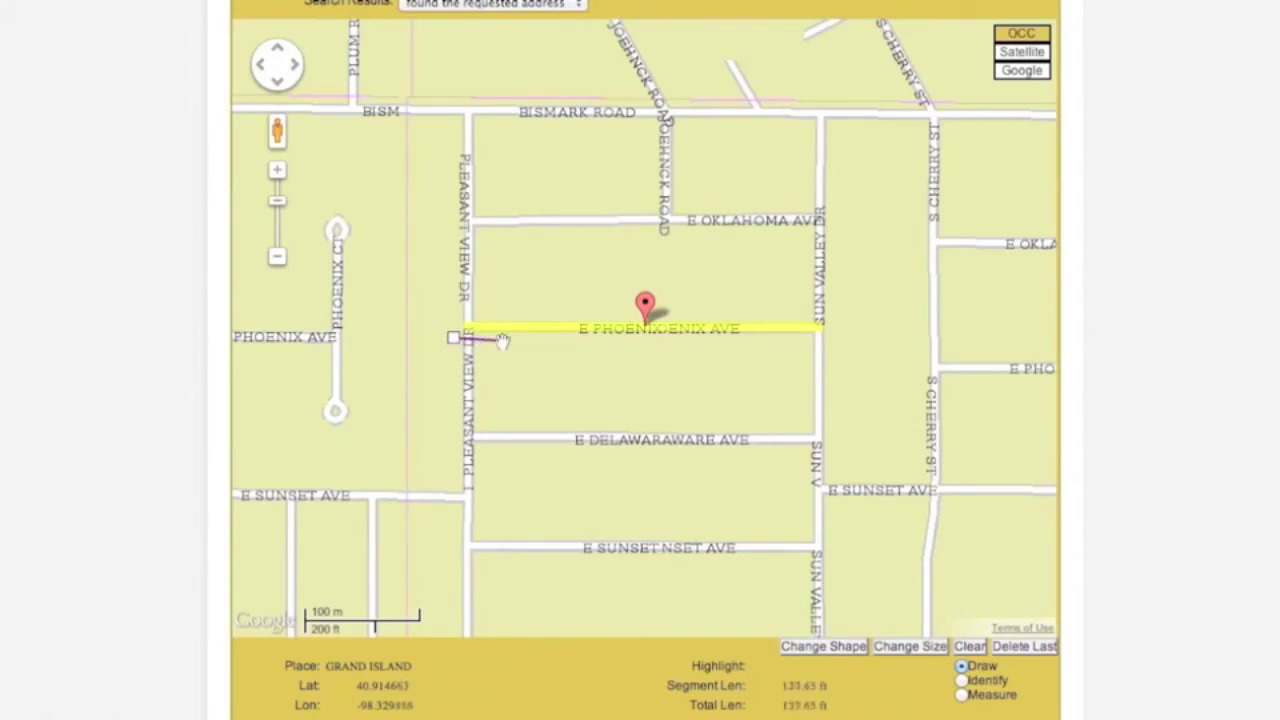
{"action": "left_click", "coordinate": [836, 337]}
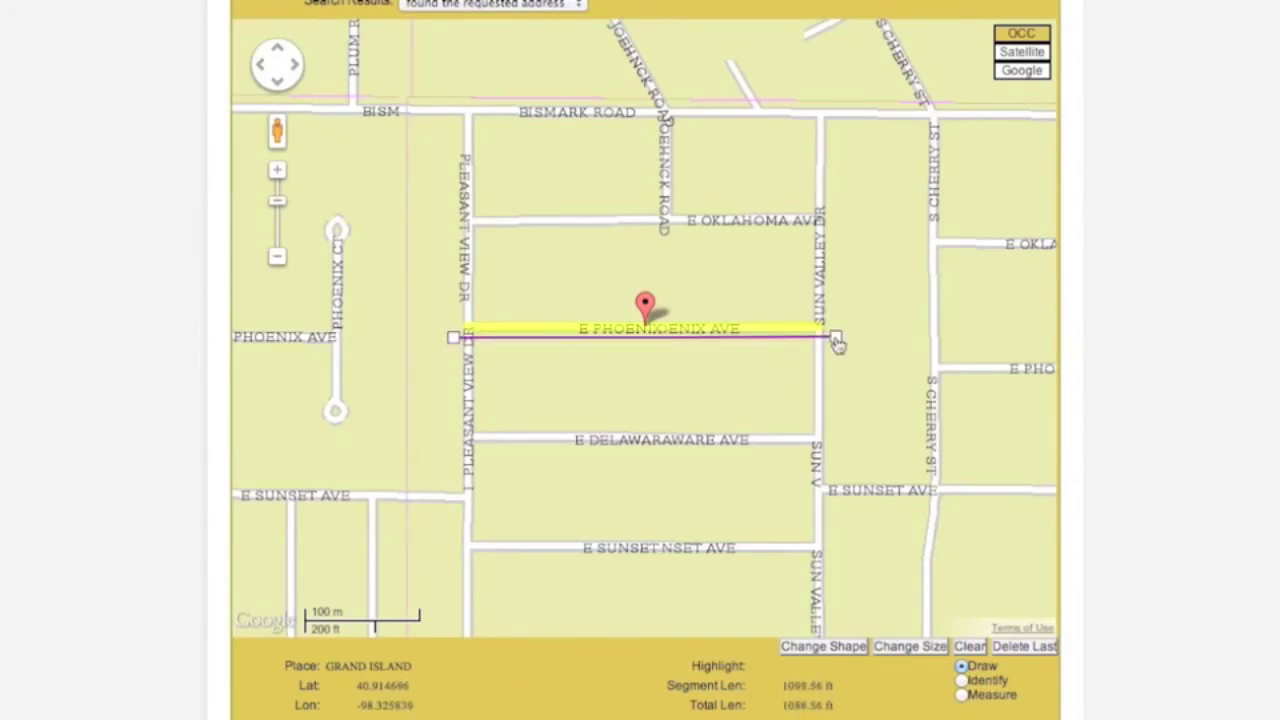
{"action": "left_click", "coordinate": [833, 209]}
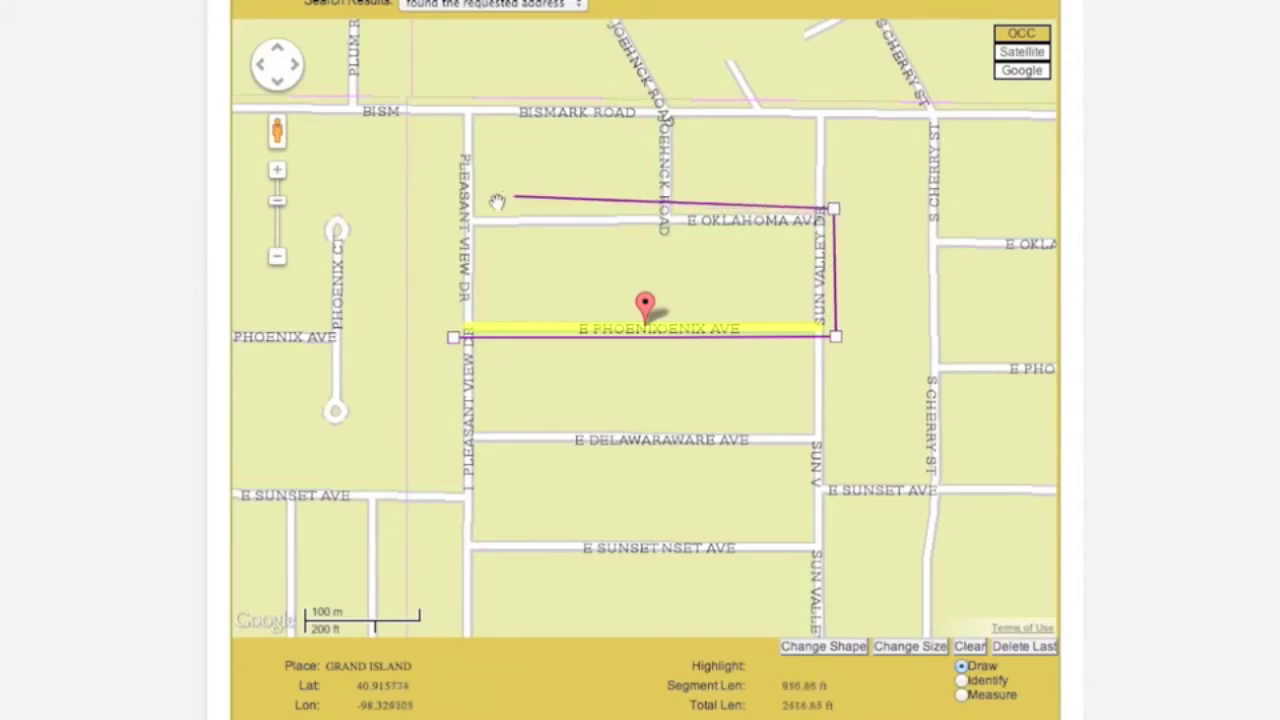
{"action": "left_click", "coordinate": [453, 211]}
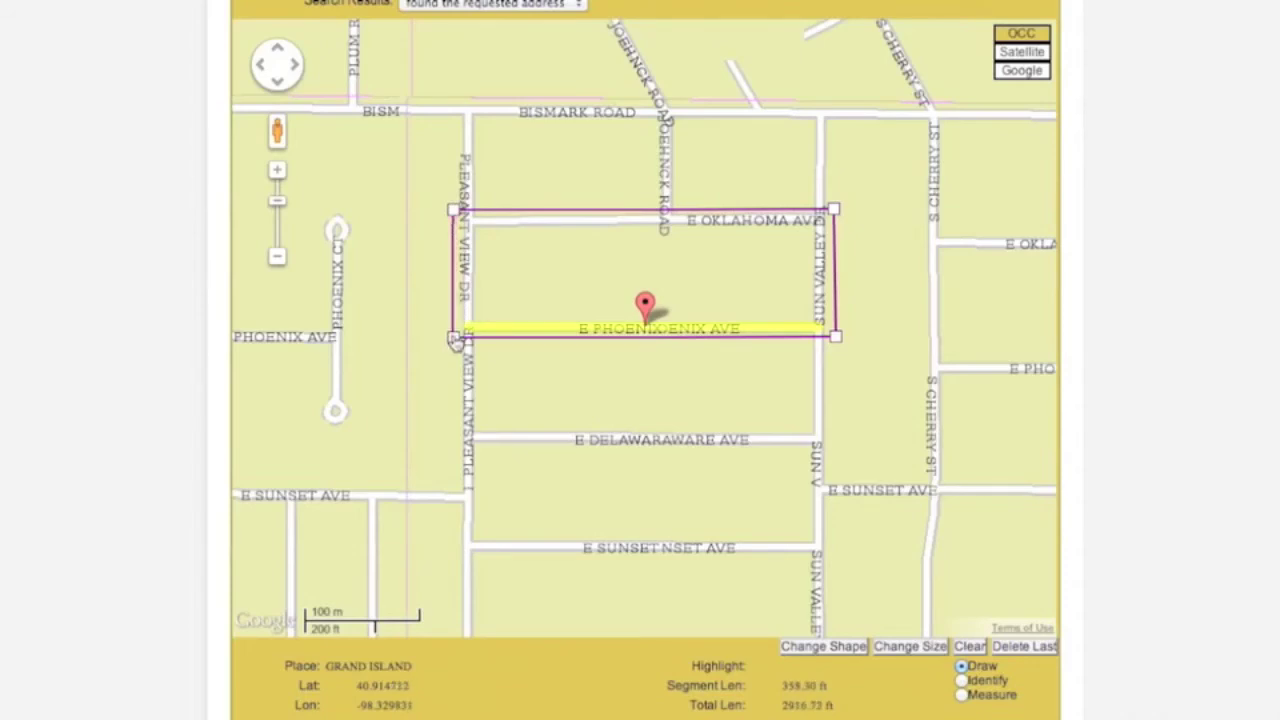
{"action": "left_click", "coordinate": [455, 338]}
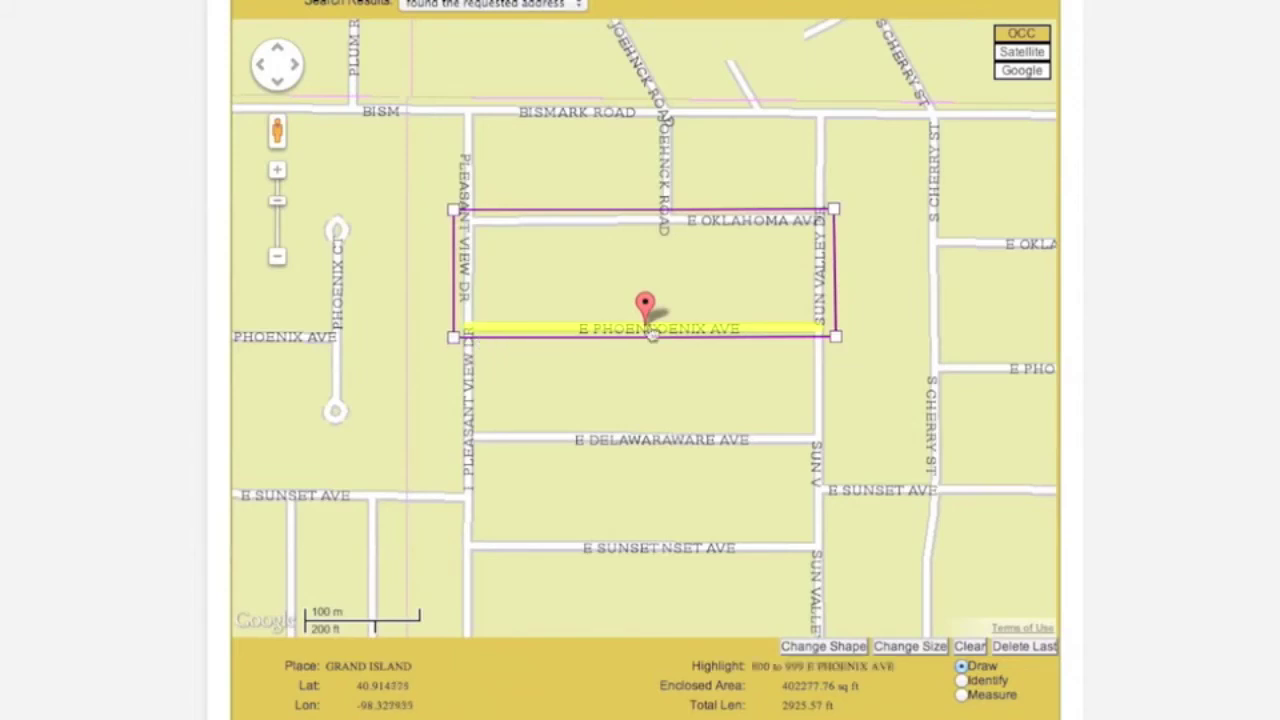
{"action": "left_click", "coordinate": [1042, 56]}
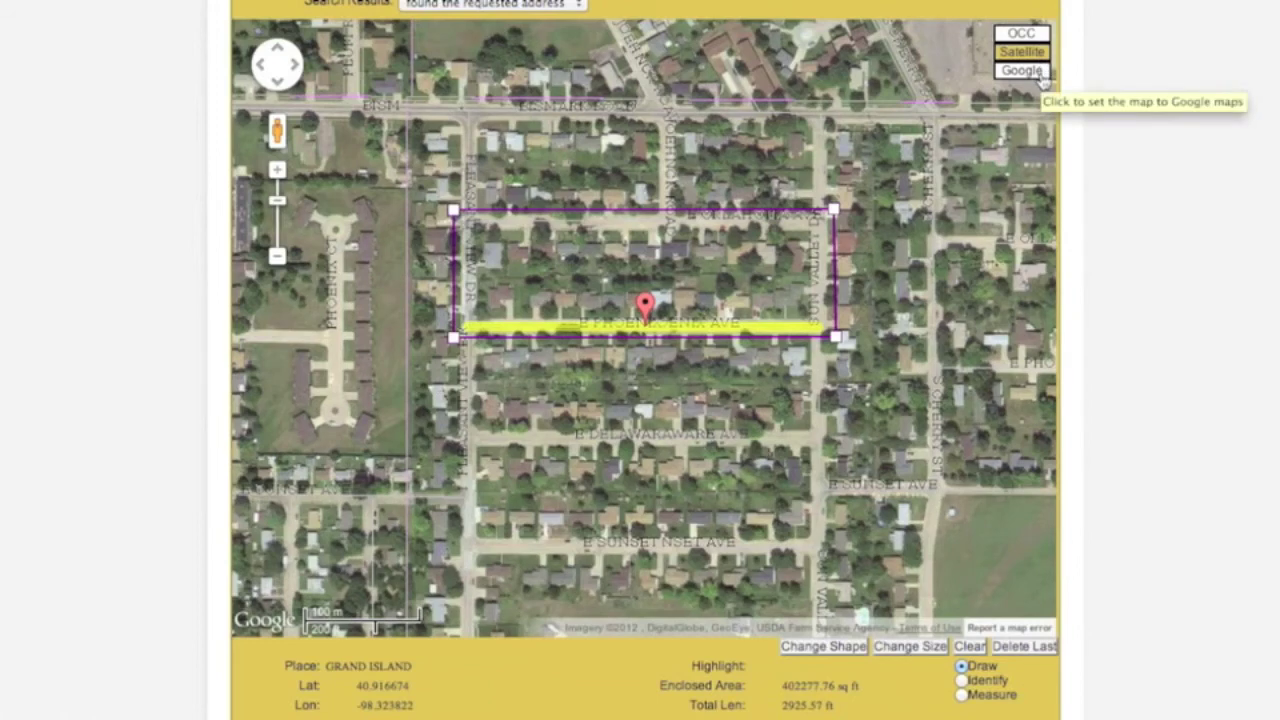
{"action": "left_click", "coordinate": [1040, 76]}
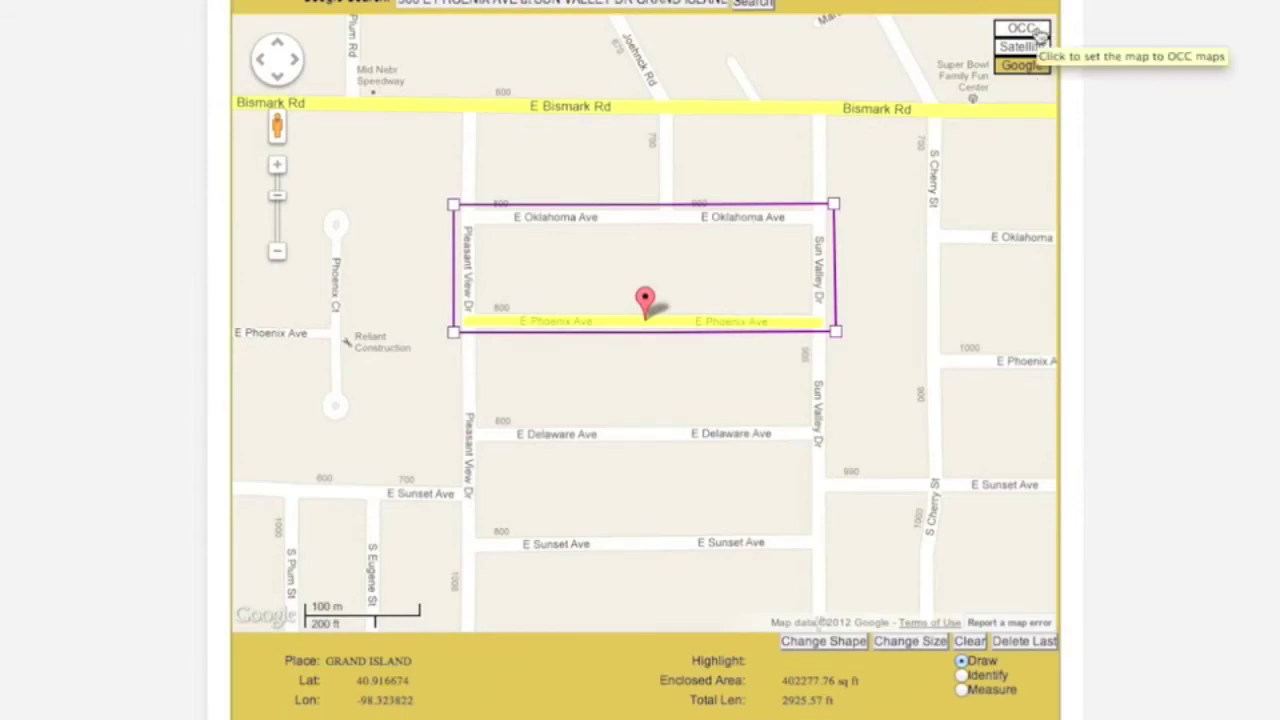
{"action": "left_click", "coordinate": [1040, 36]}
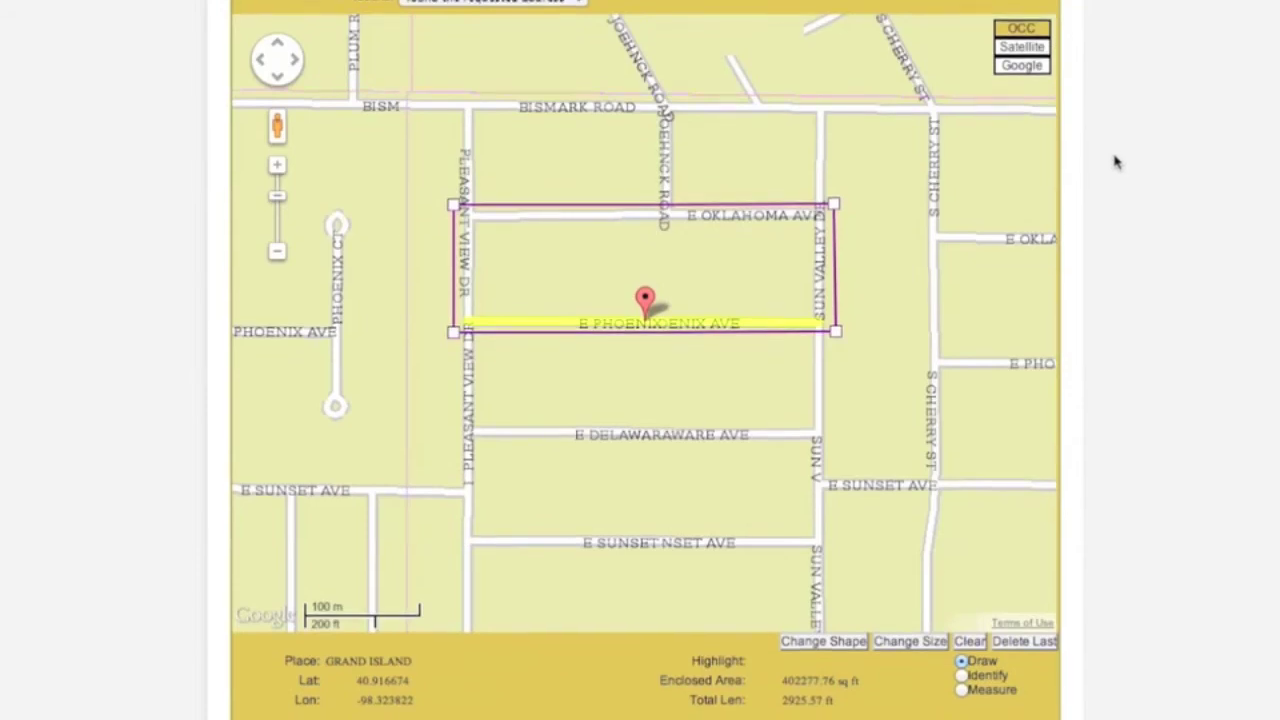
Set the start time to 09:30 AM on September 26, 2012 and submit Step 5.
{"action": "scroll", "coordinate": [1117, 162], "scroll_direction": "down", "scroll_amount": 5}
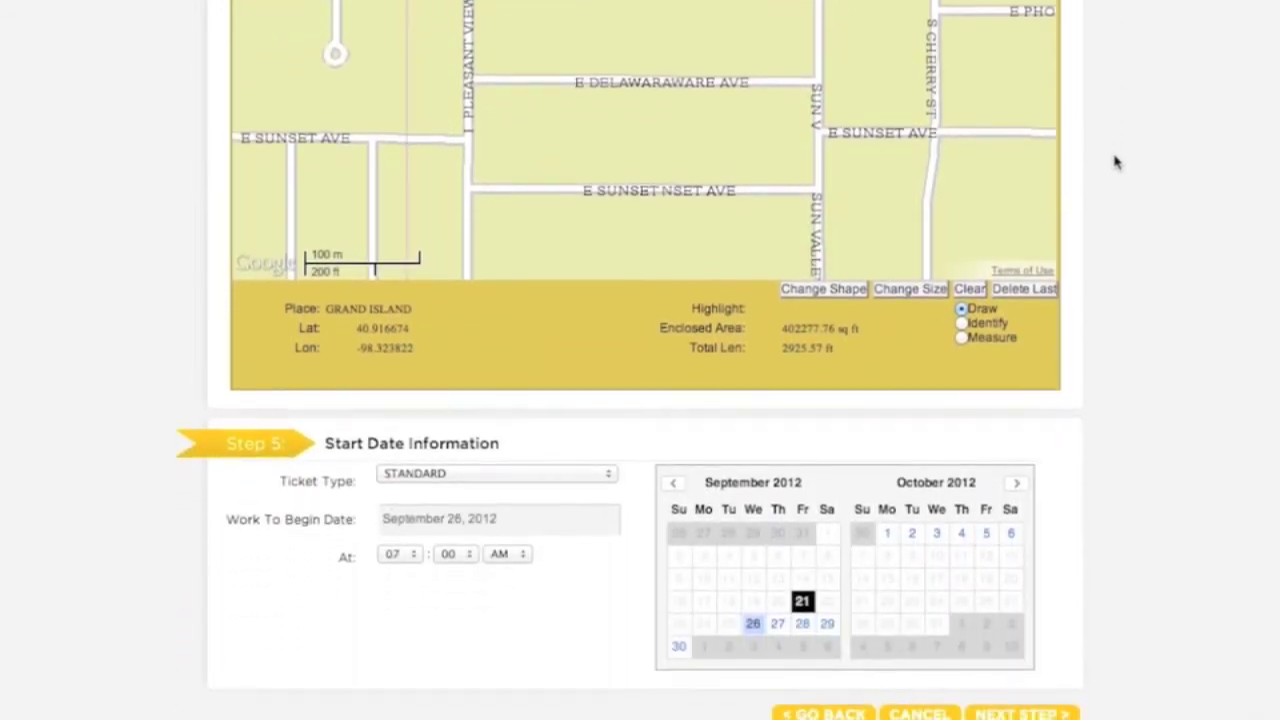
{"action": "scroll", "coordinate": [1117, 162], "scroll_direction": "down", "scroll_amount": 2}
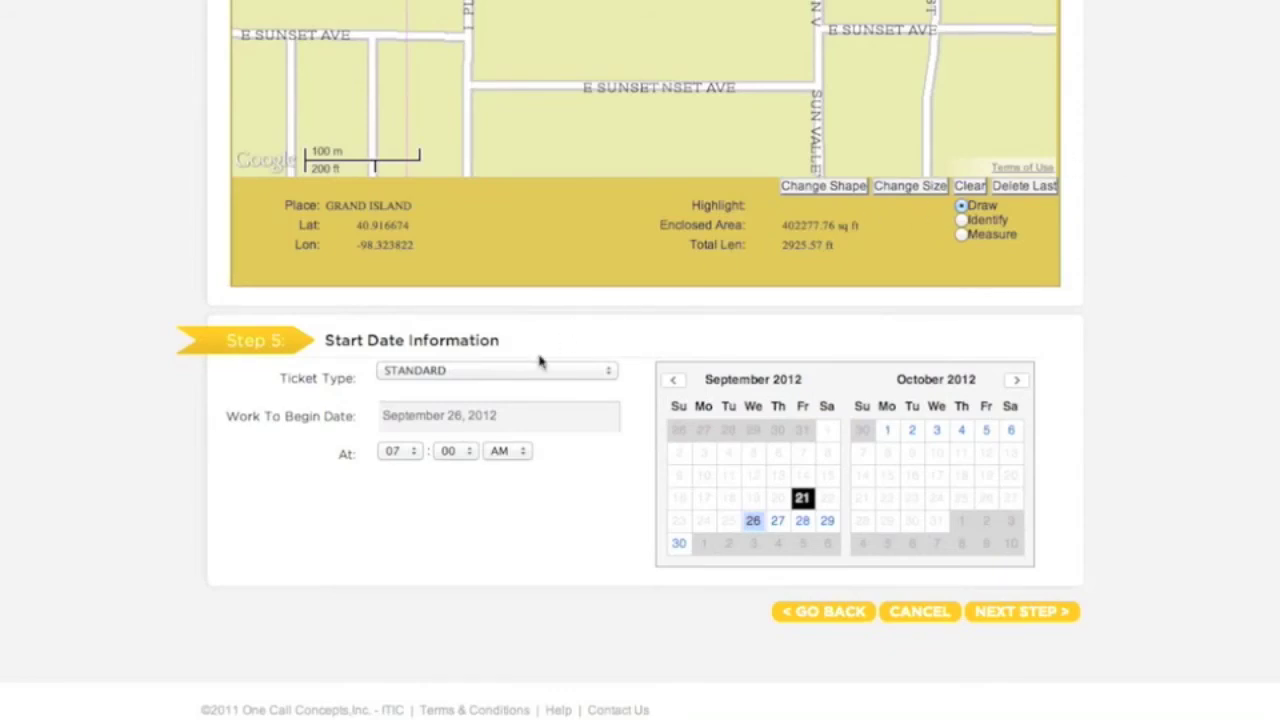
{"action": "left_click", "coordinate": [400, 452]}
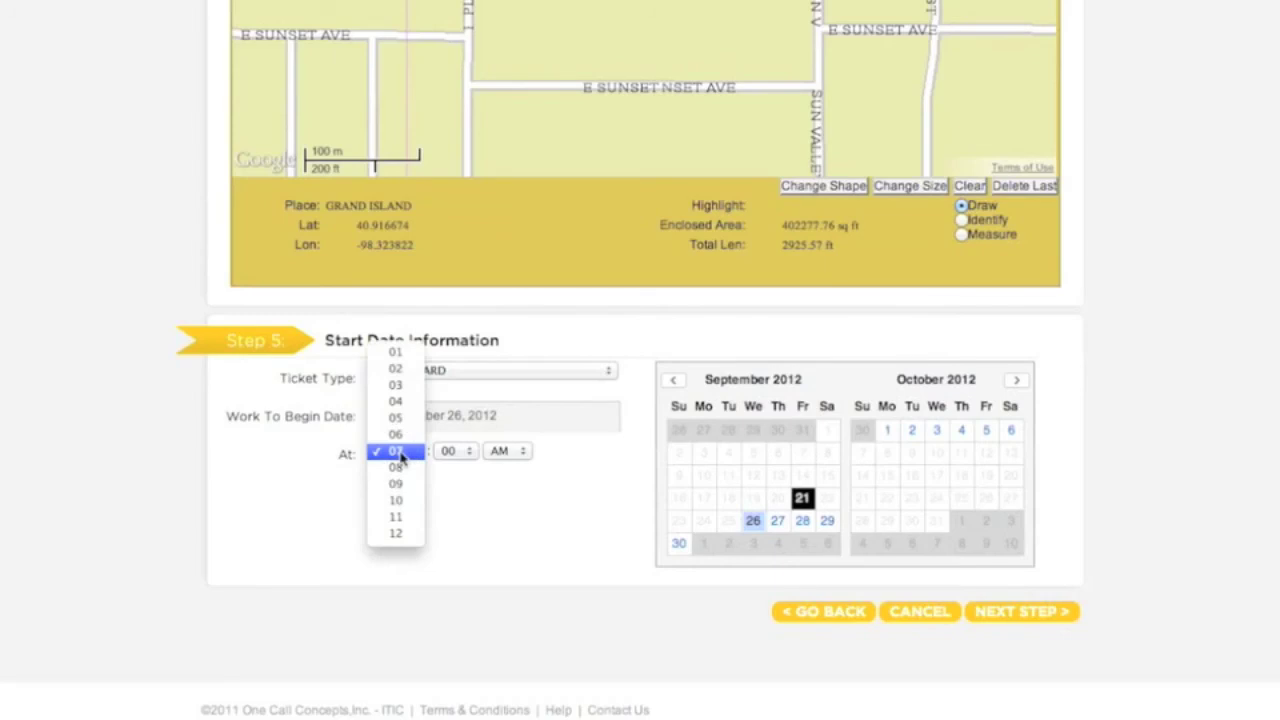
{"action": "left_click", "coordinate": [400, 484]}
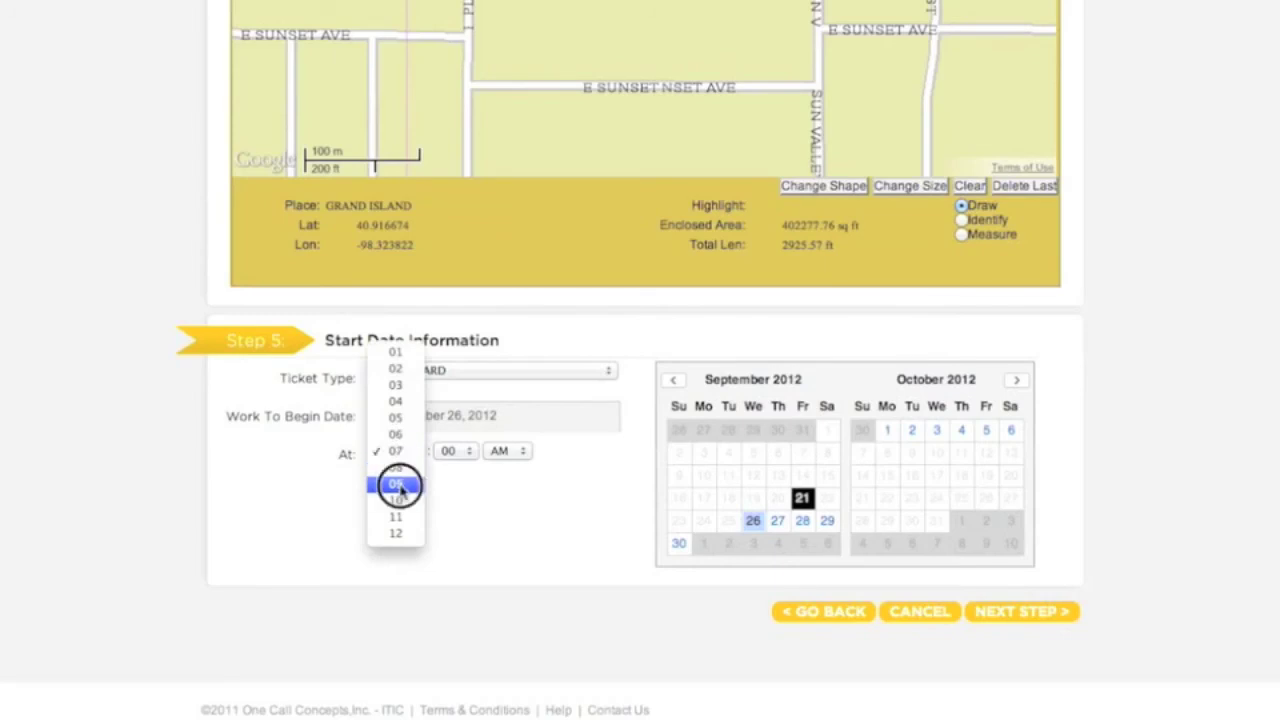
{"action": "left_click", "coordinate": [455, 451]}
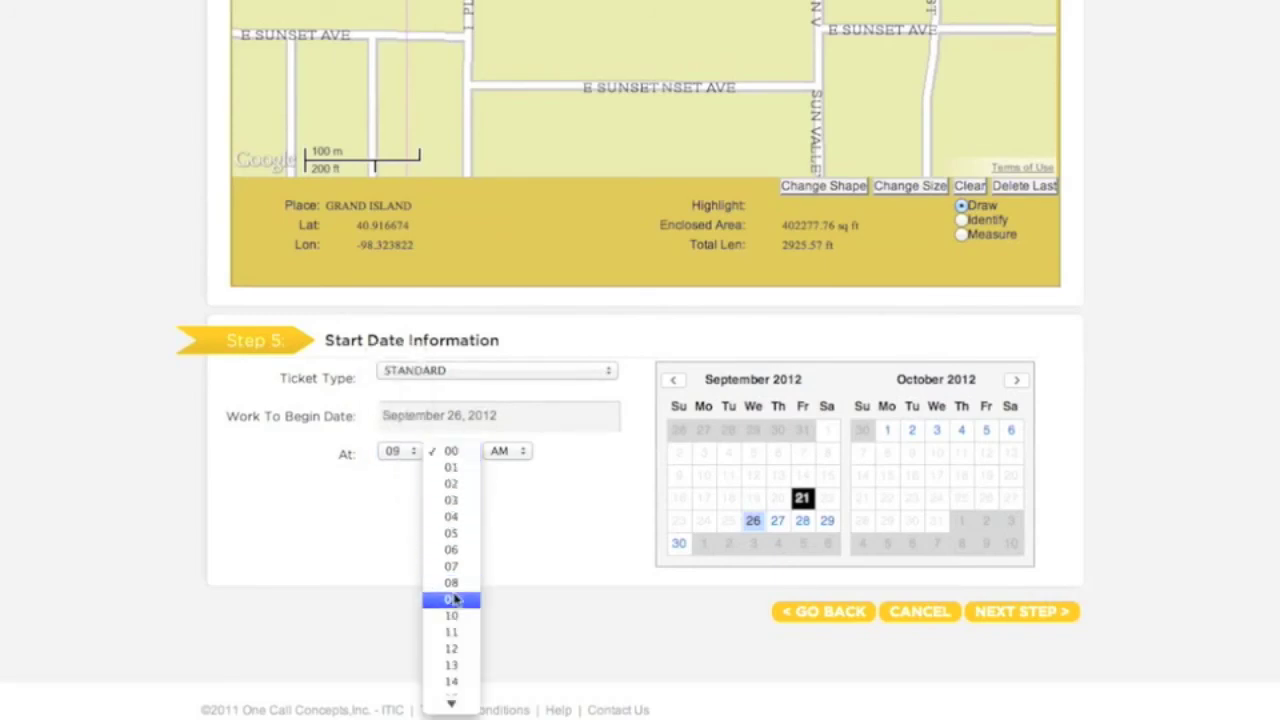
{"action": "mouse_move", "coordinate": [462, 705]}
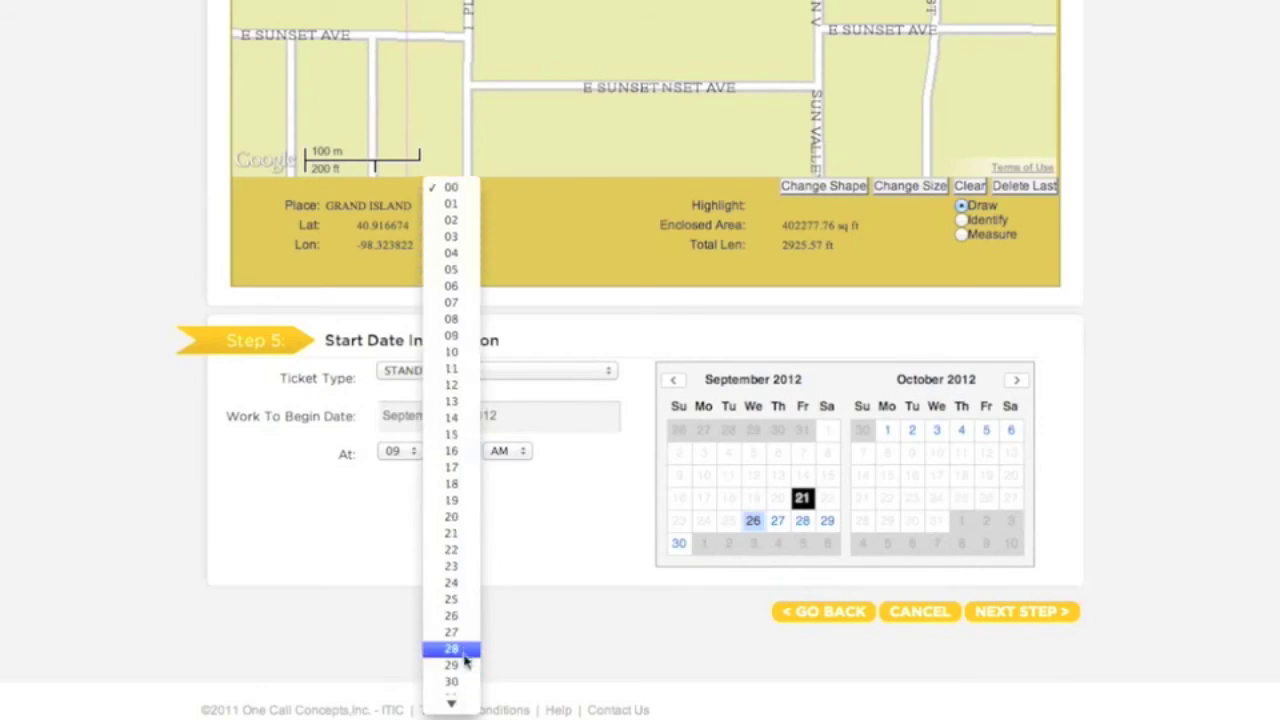
{"action": "left_click", "coordinate": [465, 682]}
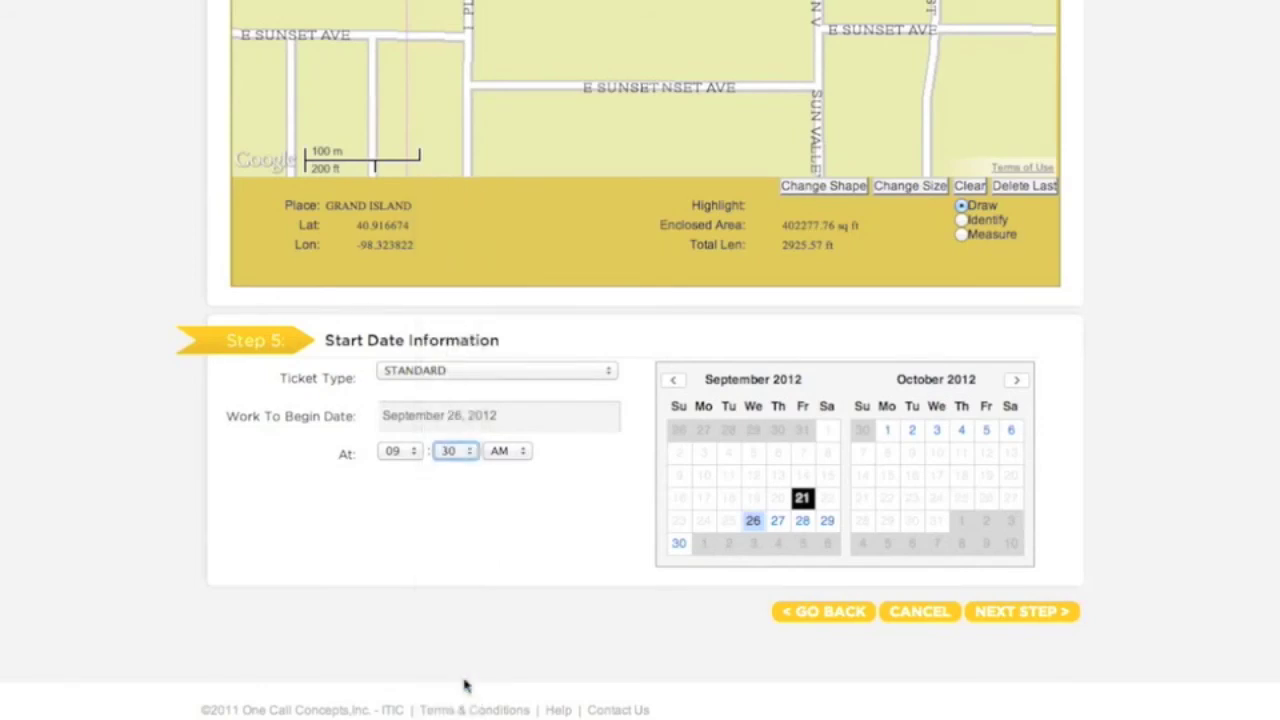
{"action": "left_click", "coordinate": [1024, 616]}
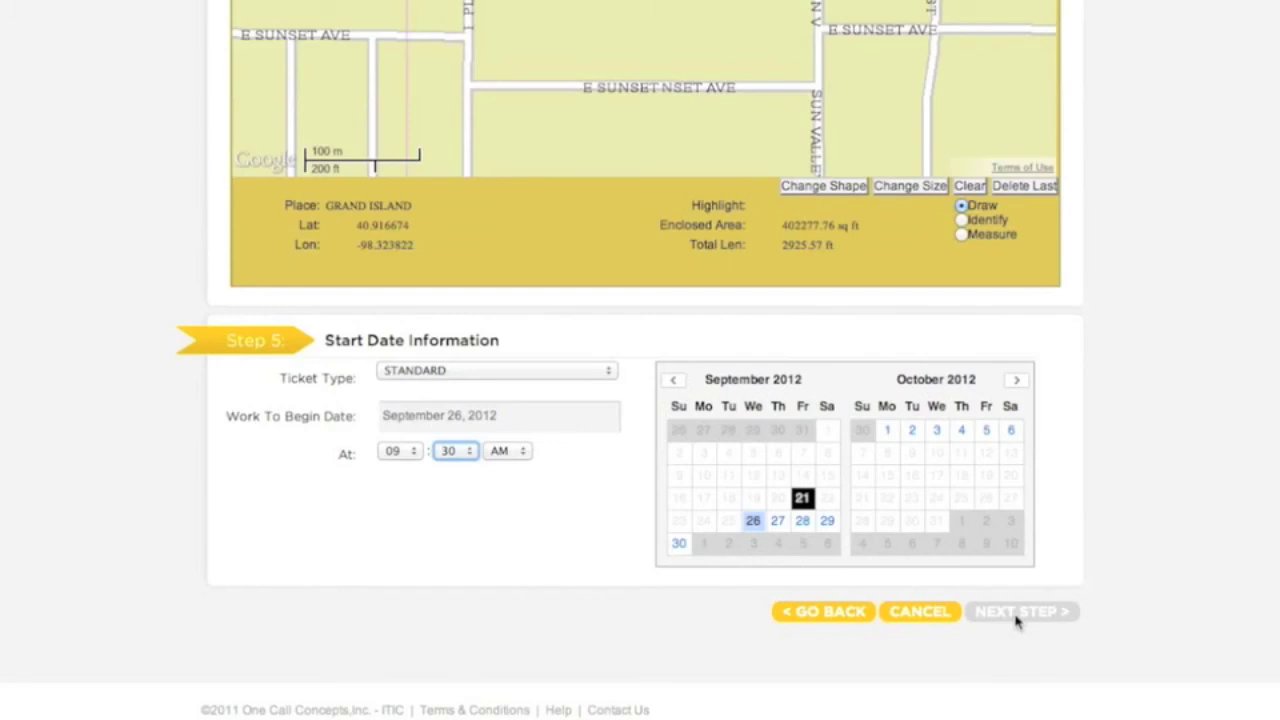
Proceed past the 6 notified utility districts and finish submitting the ticket.
{"action": "left_click", "coordinate": [1016, 614]}
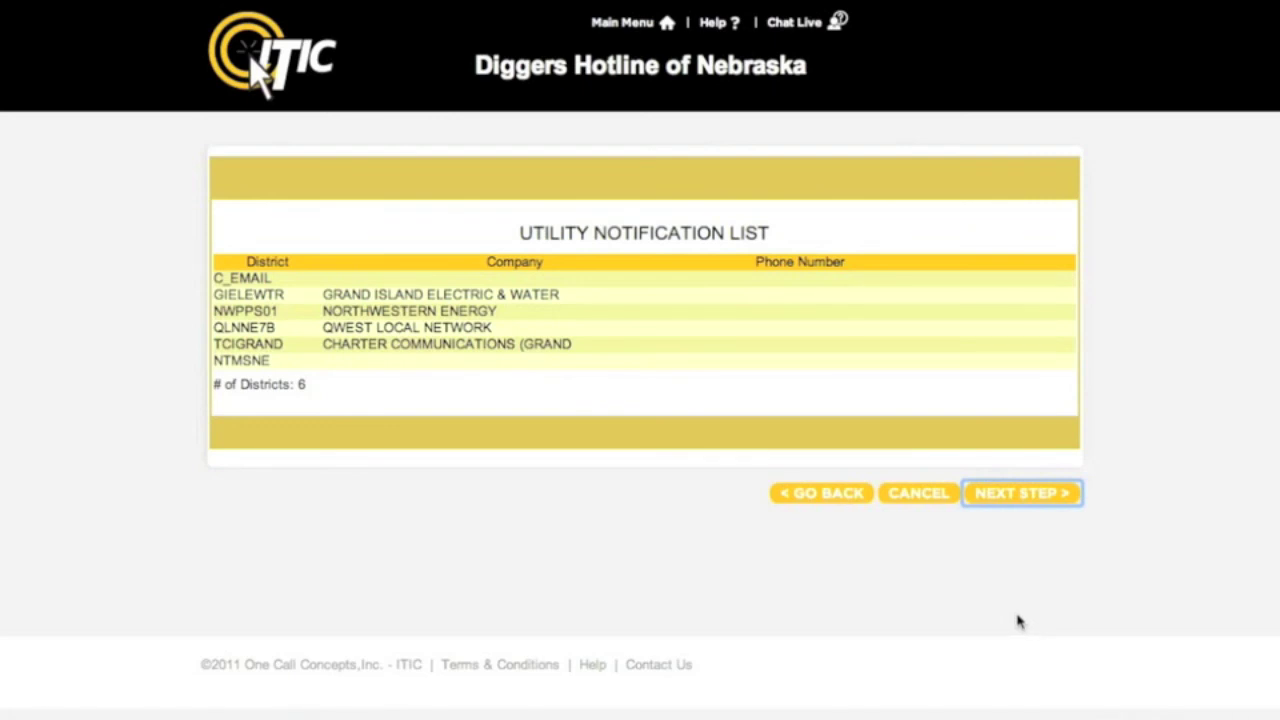
{"action": "left_click", "coordinate": [1041, 502]}
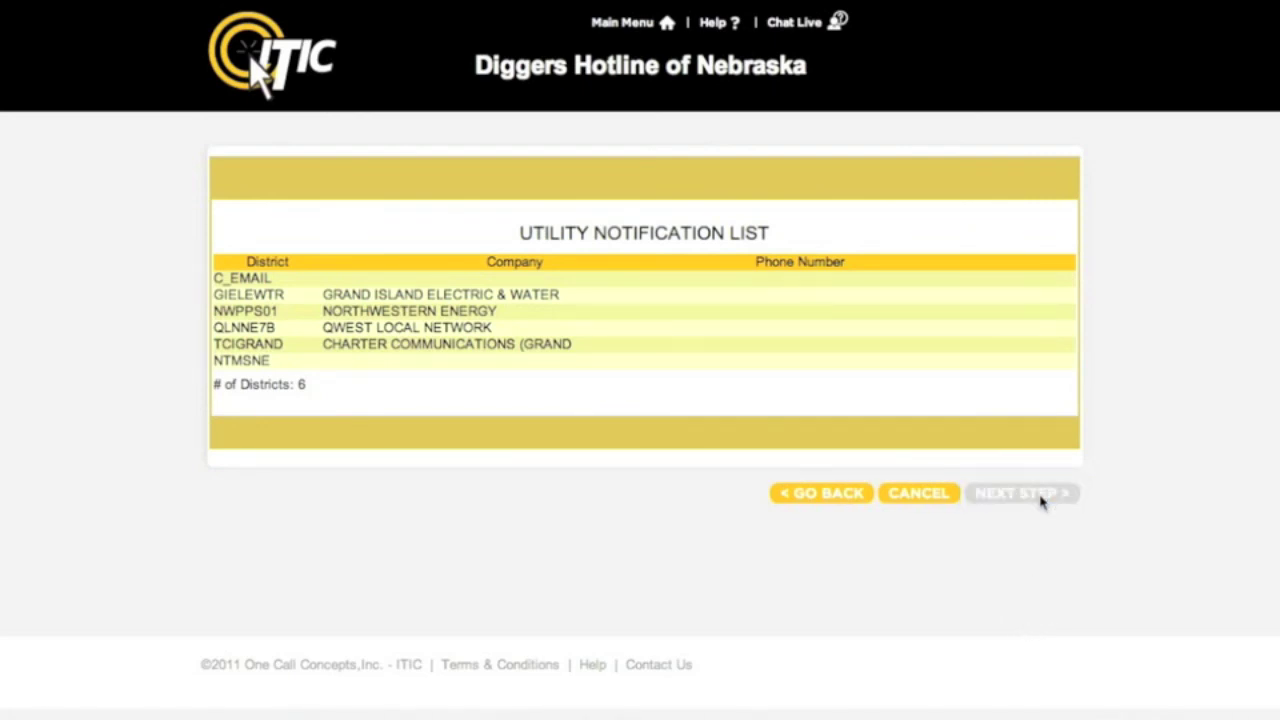
{"action": "left_click", "coordinate": [1041, 502]}
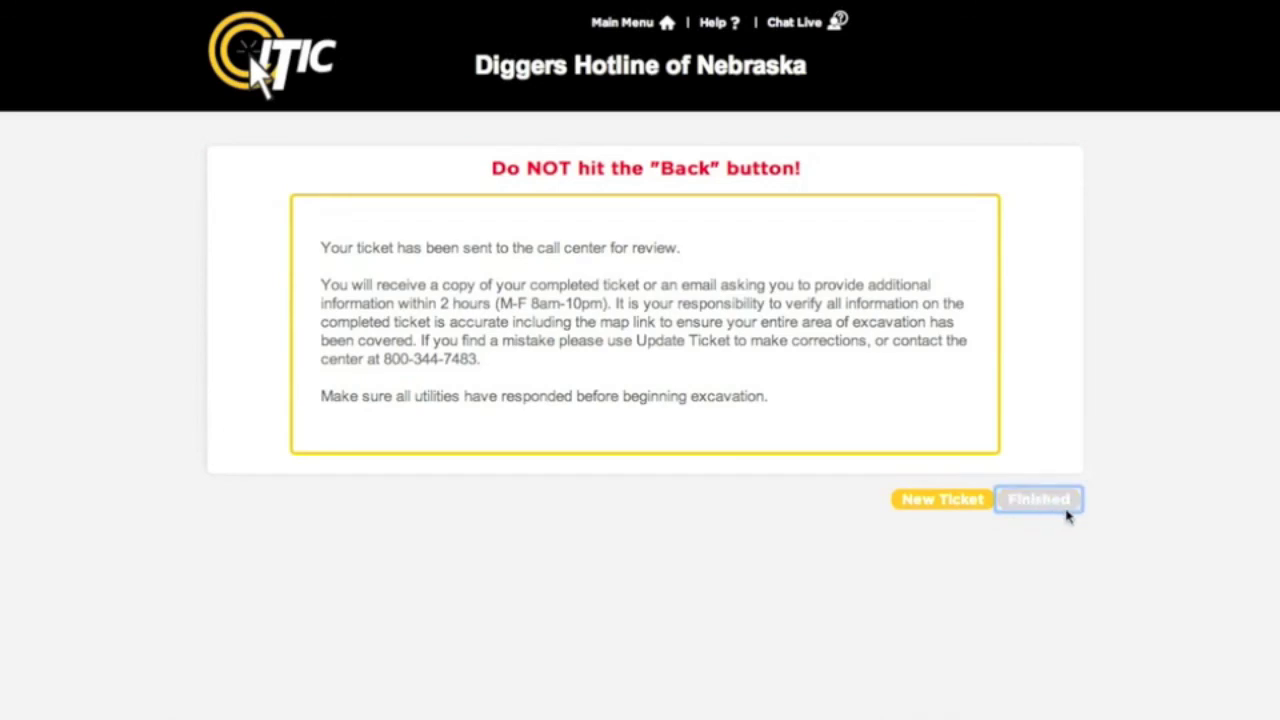